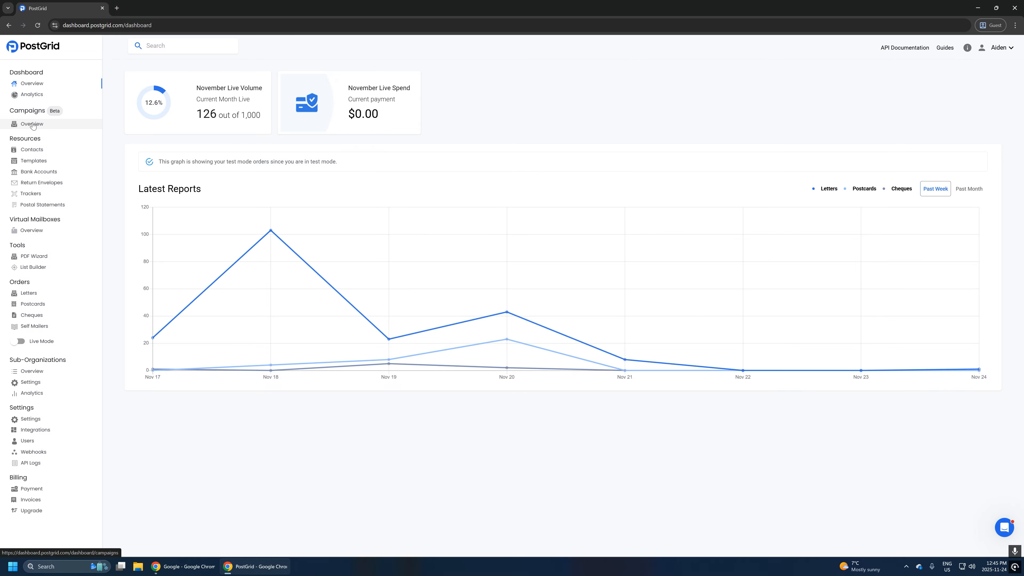
# - Go from the dashboard to the Campaigns Overview list
pyautogui.click(33, 125)
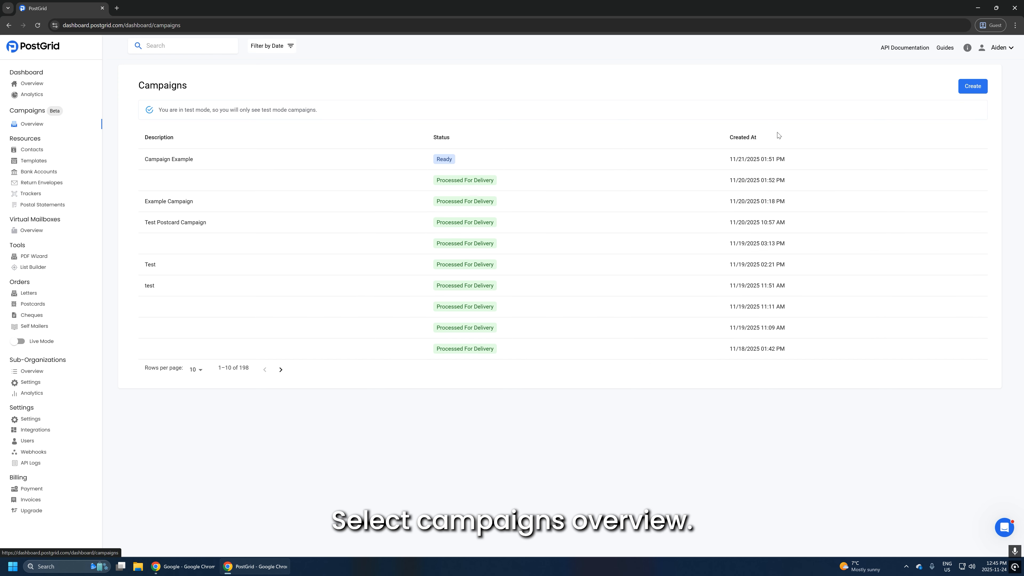
# - Create a new campaign with Letters as the collateral and move to the Mailing List step
pyautogui.click(961, 92)
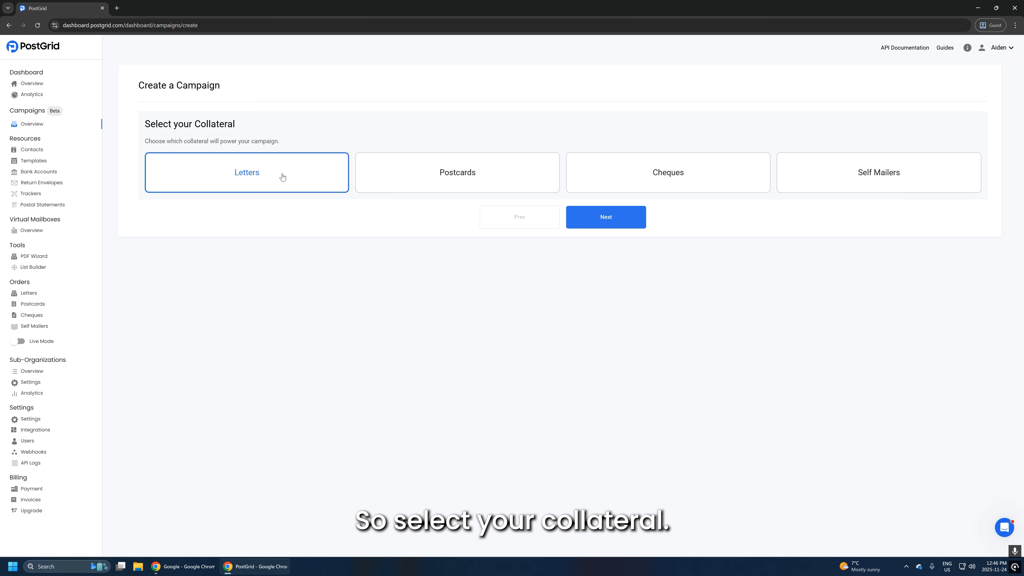
pyautogui.click(608, 223)
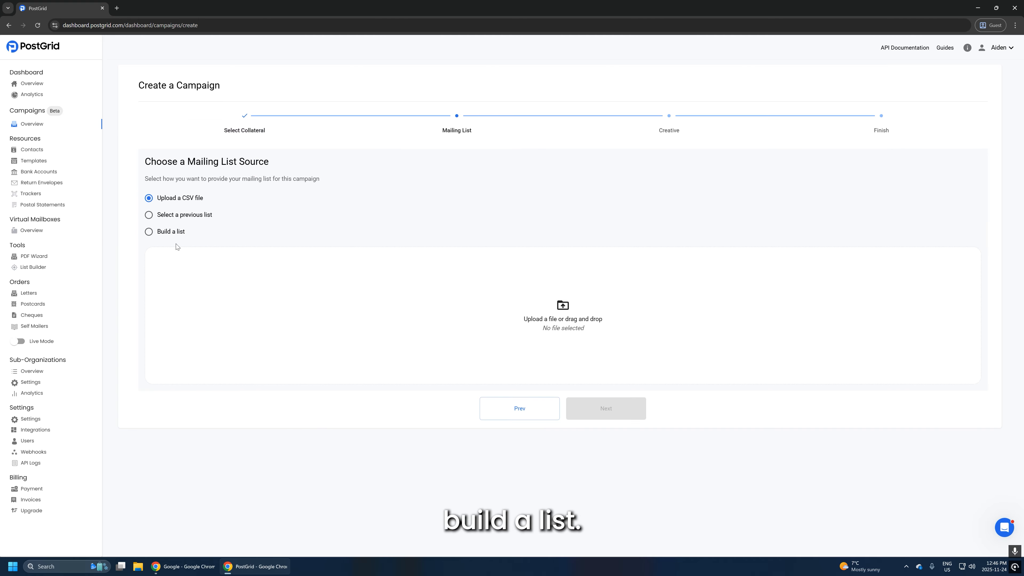
pyautogui.moveTo(207, 200); pyautogui.dragTo(161, 199)
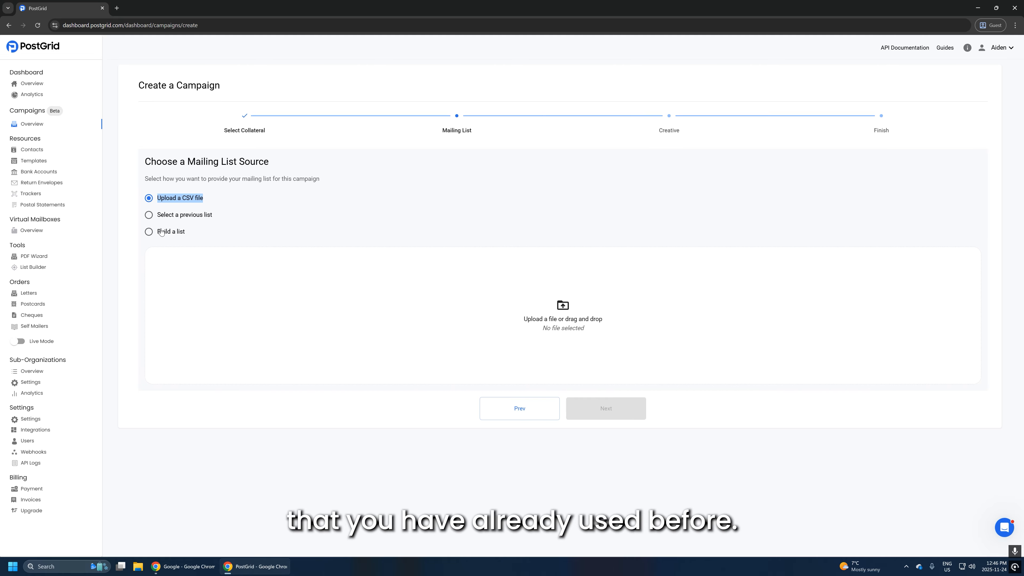
# - Build a list named 'Unique Name 123' targeting US Consumers by ZIP and Radius, then go to filters
pyautogui.click(149, 232)
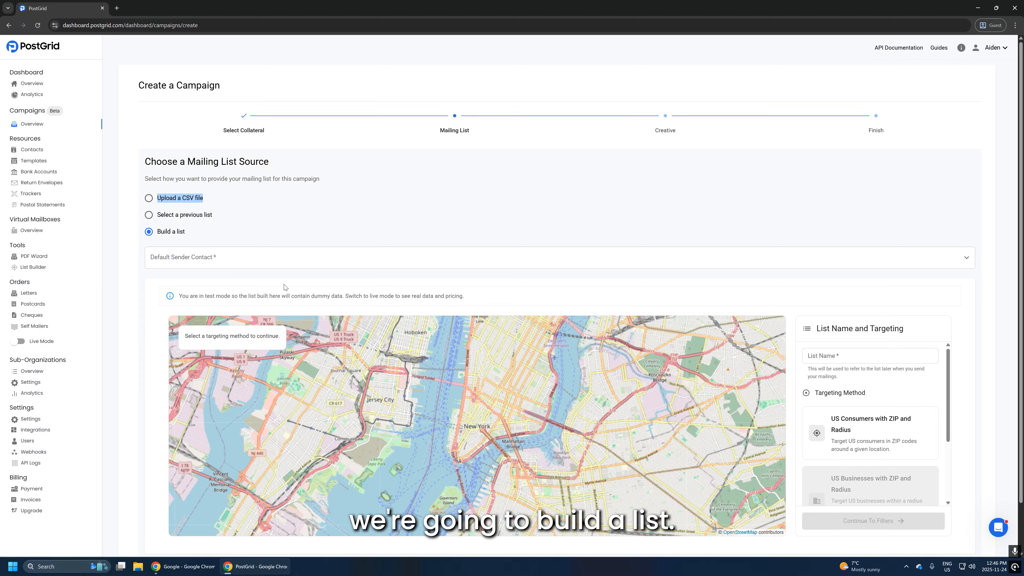
pyautogui.scroll(-1, 247, 244)
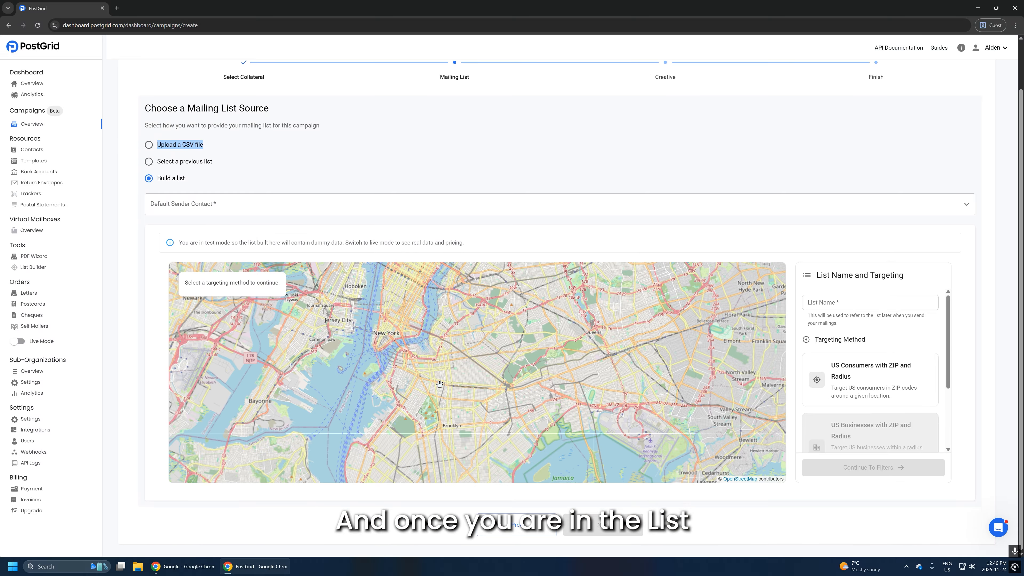
pyautogui.scroll(-1, 444, 383)
pyautogui.click(867, 302)
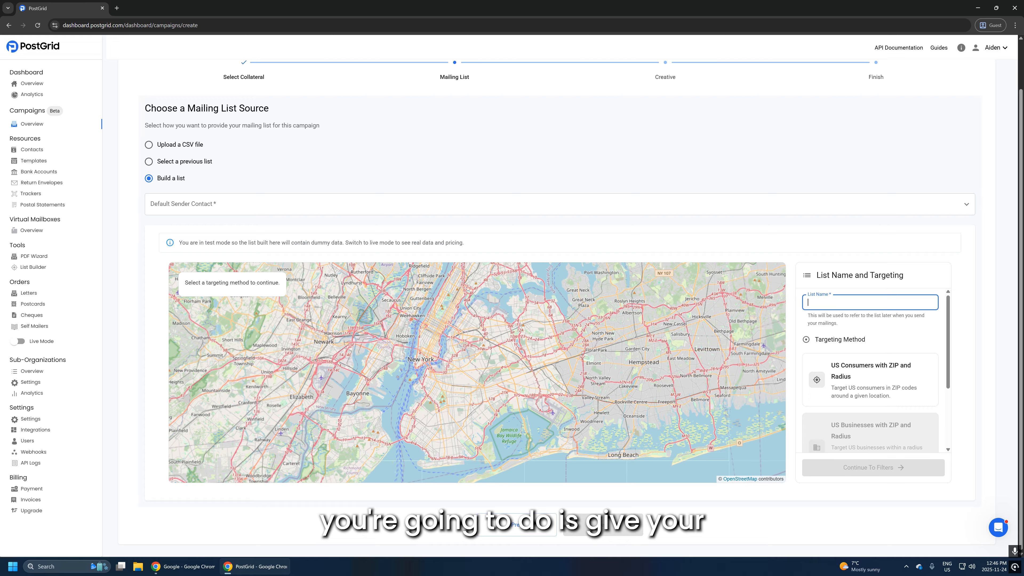
pyautogui.write('UN')
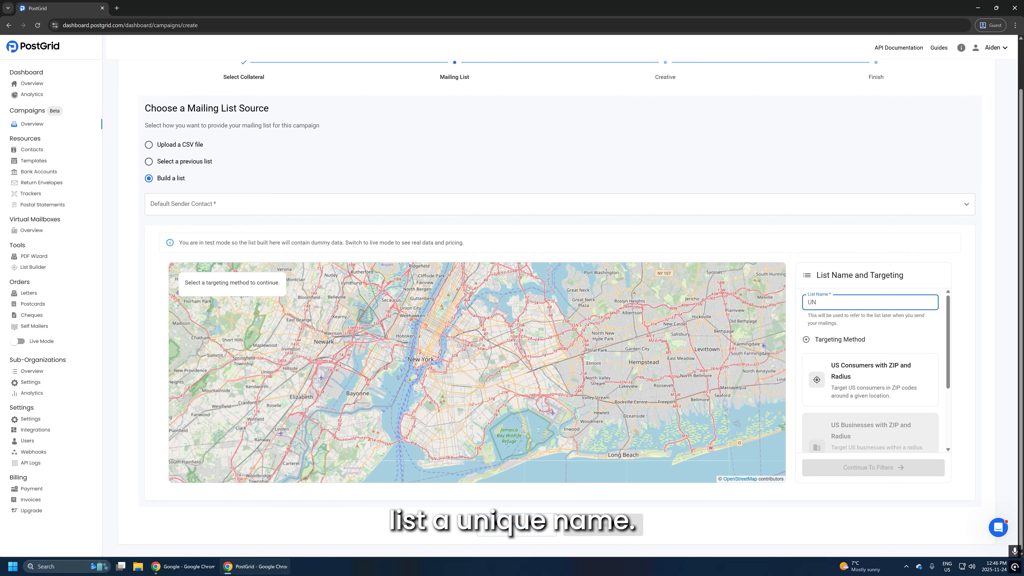
pyautogui.write('ique Name 123')
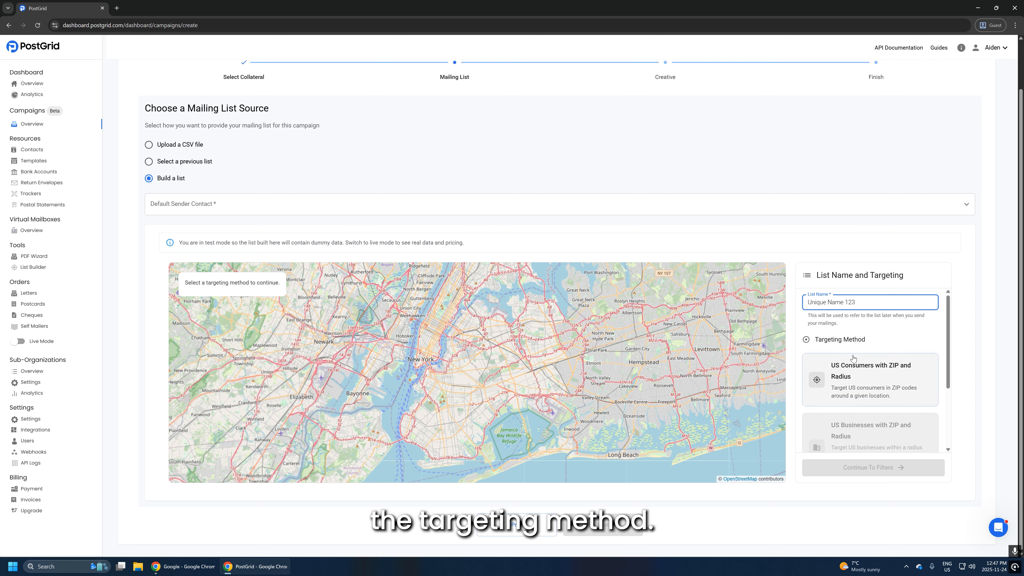
pyautogui.click(861, 378)
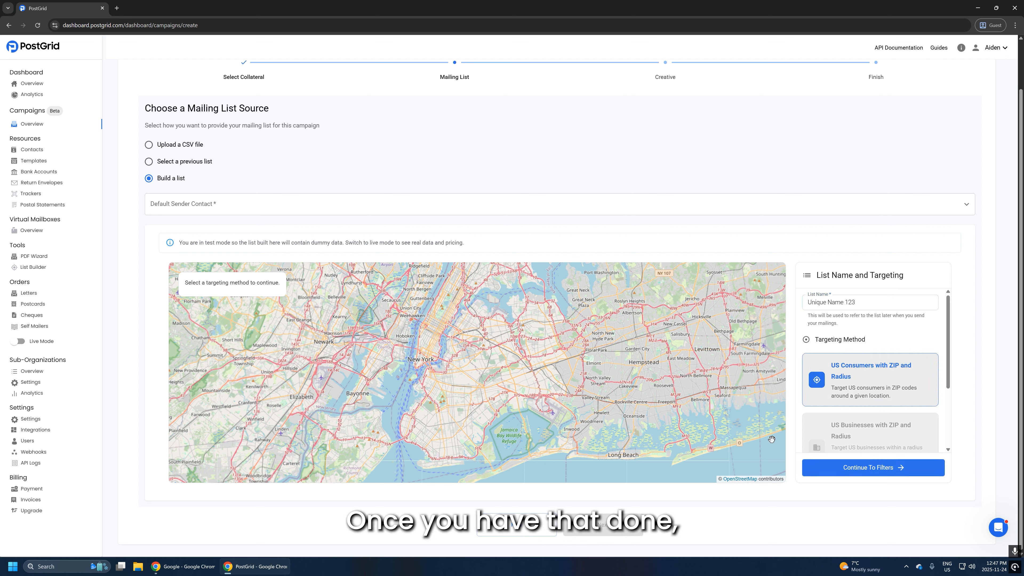
pyautogui.click(848, 474)
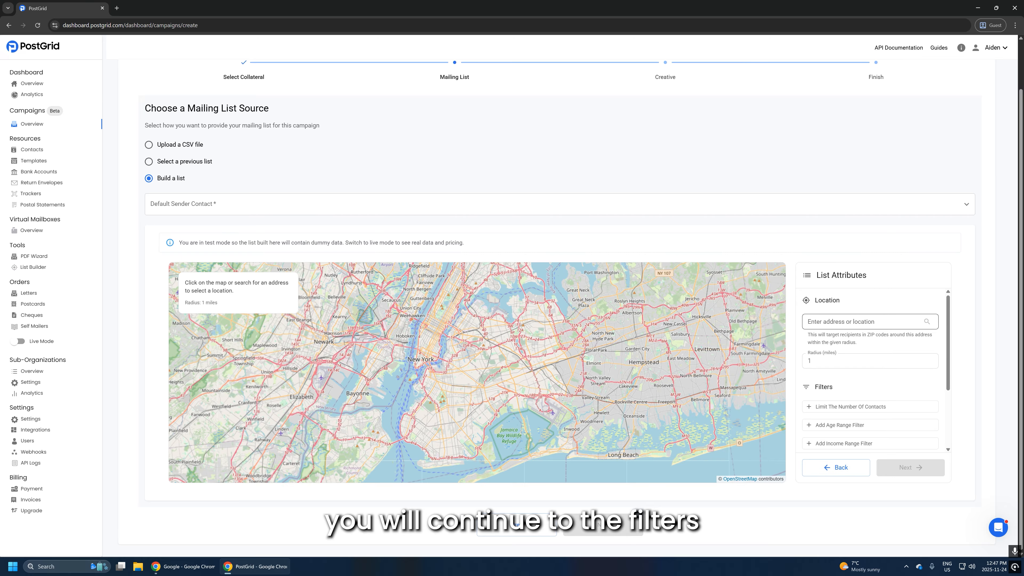
# - Set a target point in lower Manhattan on the map and paste an address into the location field
pyautogui.click(823, 319)
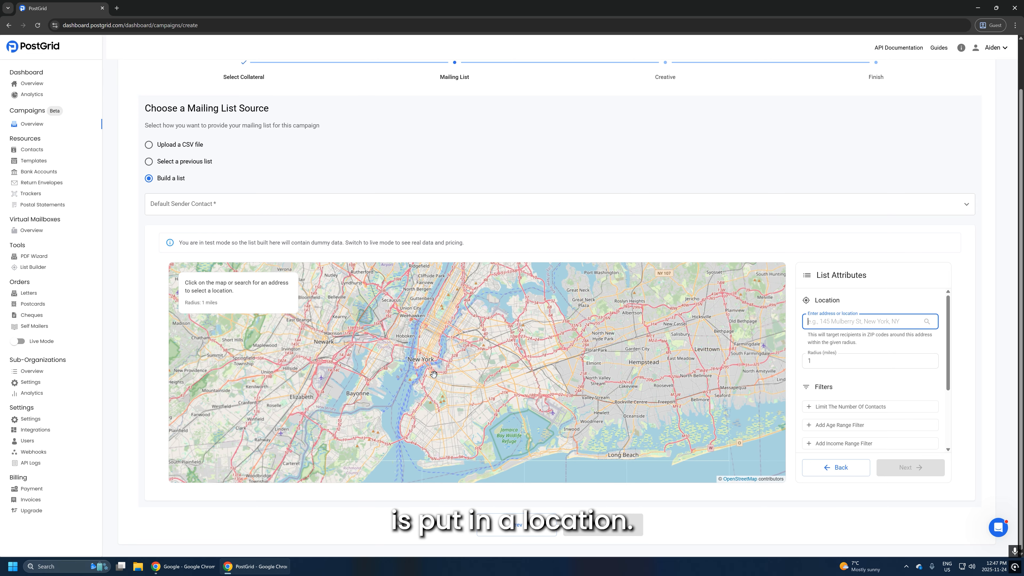
pyautogui.scroll(3, 433, 375)
pyautogui.moveTo(390, 320); pyautogui.dragTo(411, 388)
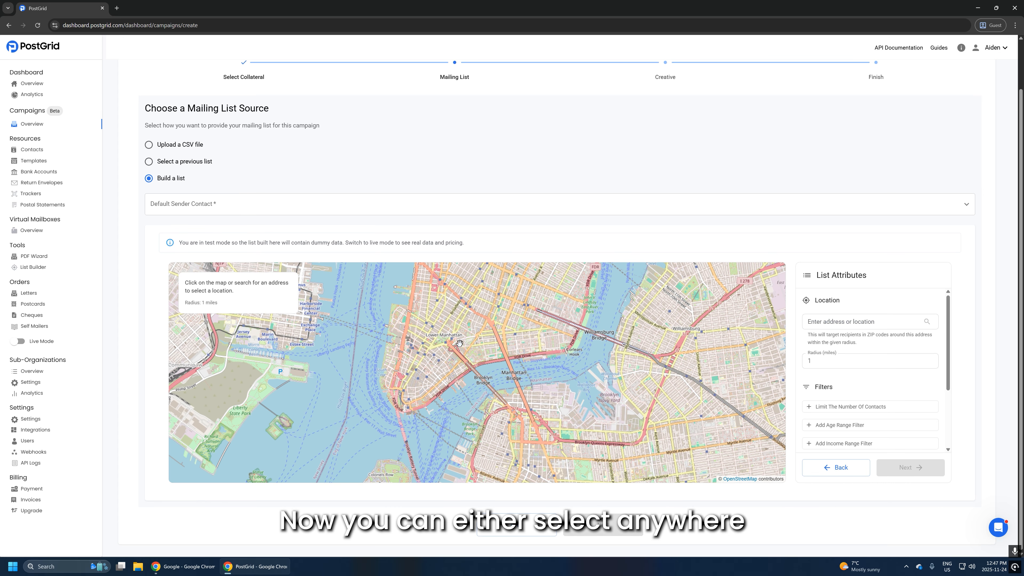
pyautogui.click(433, 348)
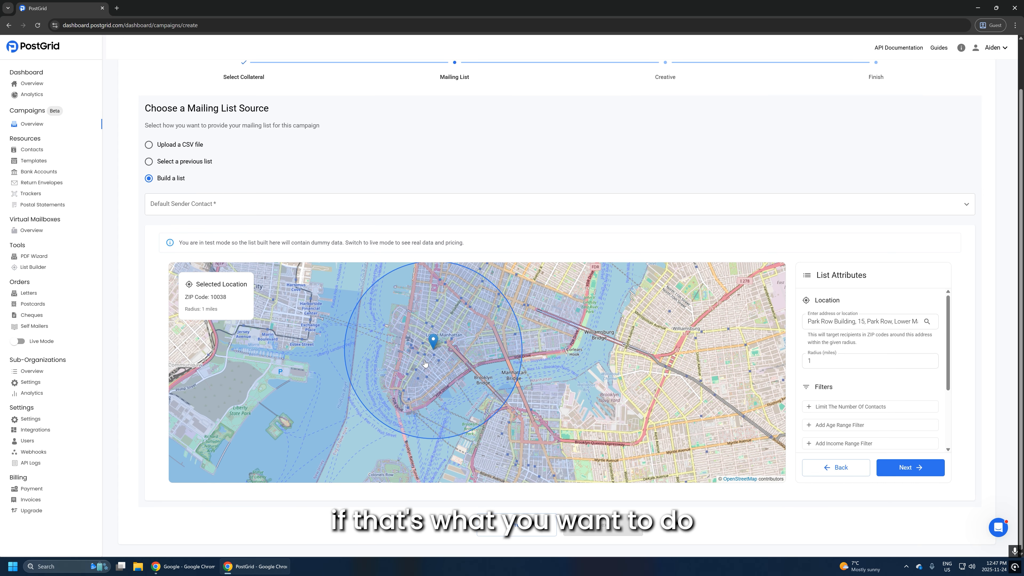
pyautogui.moveTo(808, 321); pyautogui.dragTo(961, 331)
pyautogui.hotkey('ctrl', 'v')
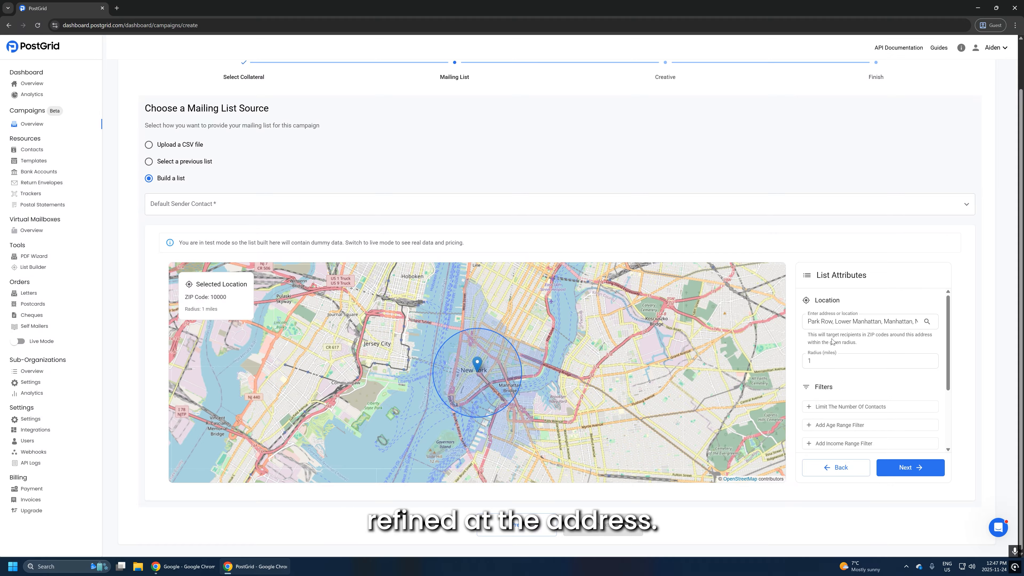
# - Replace the address with Mason, Ohio, keeping the radius at 1 mile
pyautogui.moveTo(808, 322); pyautogui.dragTo(955, 324)
pyautogui.write('Mason')
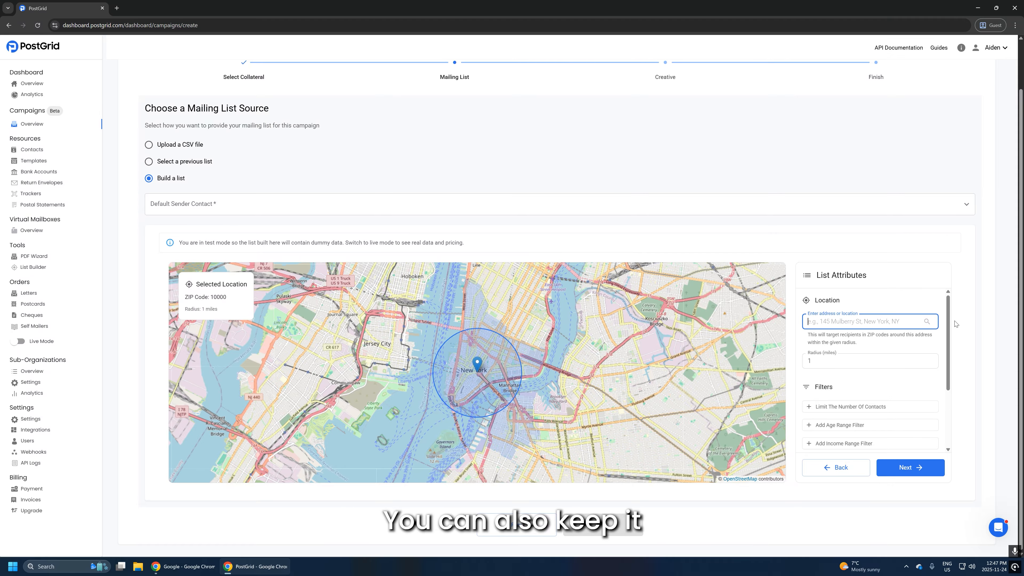
pyautogui.write(', Ohio')
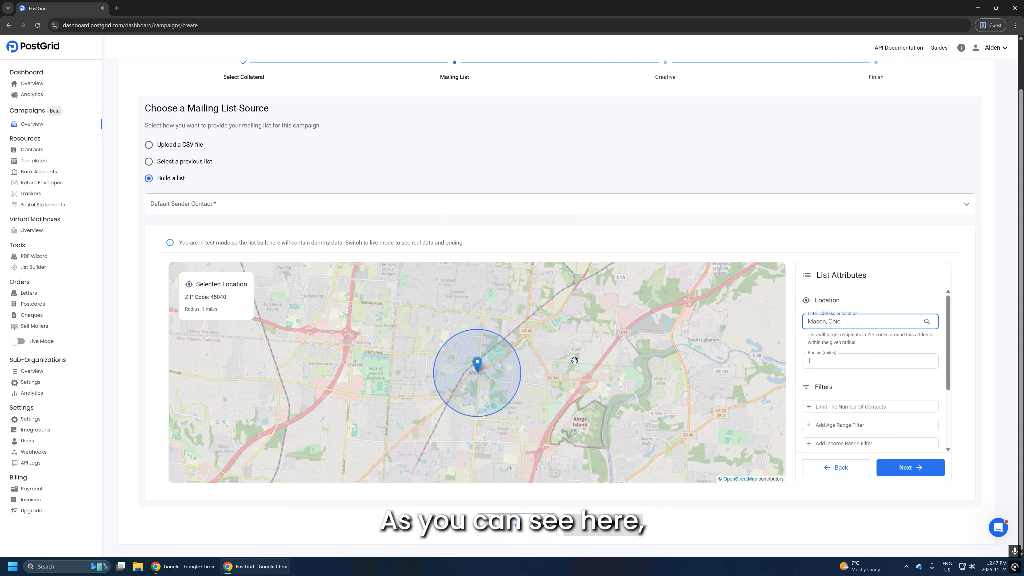
pyautogui.scroll(-1, 517, 355)
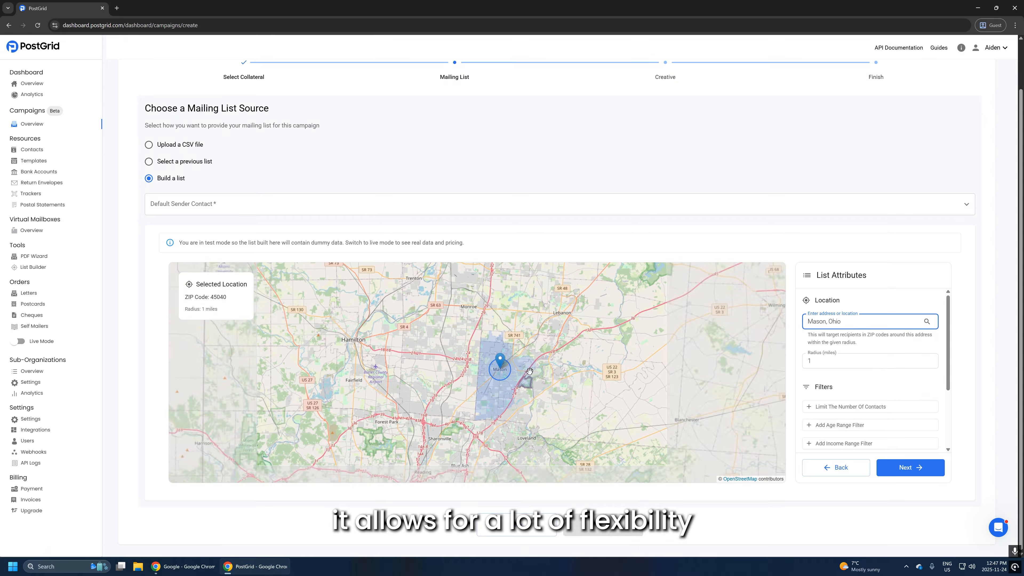
pyautogui.scroll(2, 525, 363)
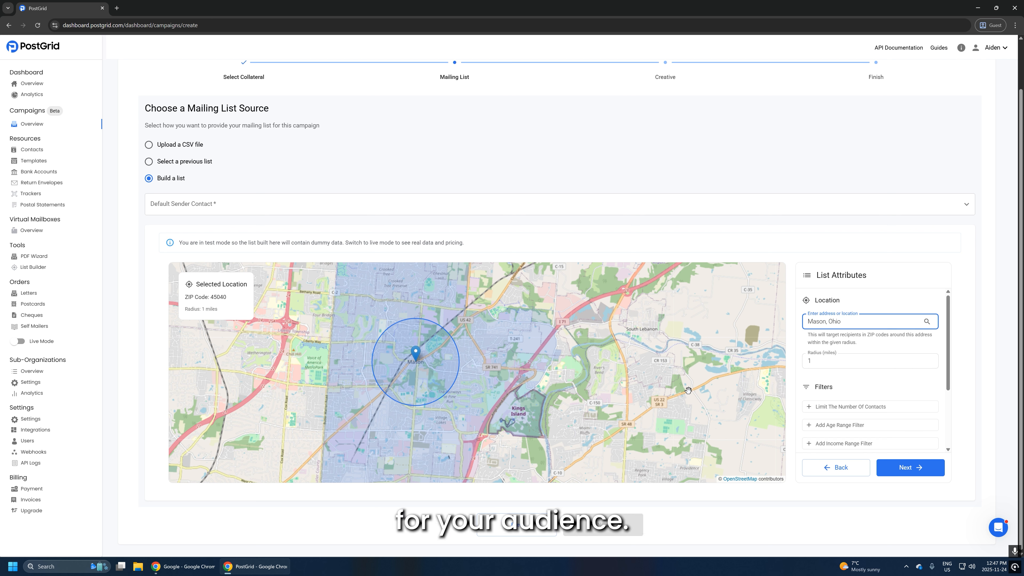
pyautogui.moveTo(842, 321); pyautogui.dragTo(807, 323)
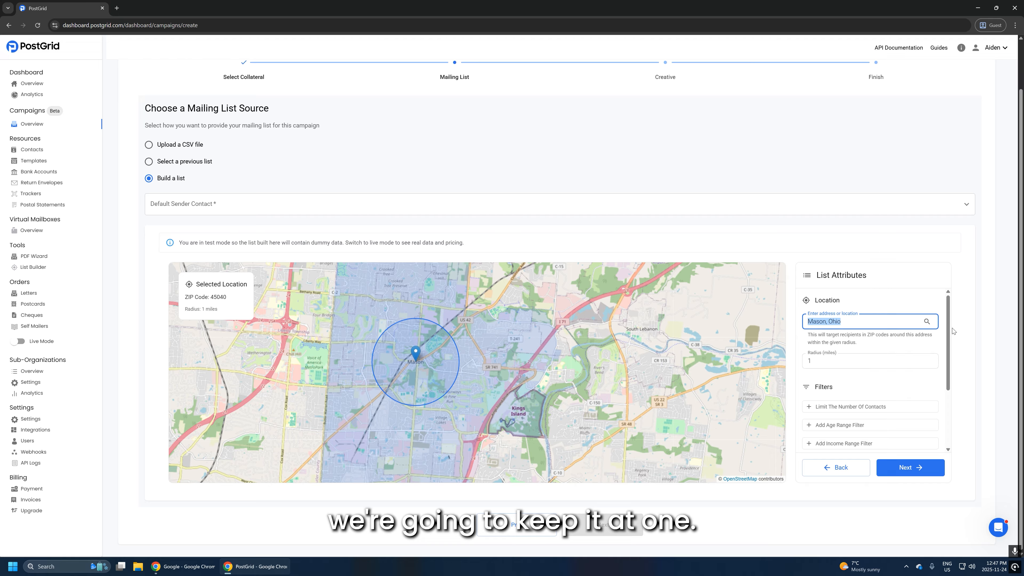
pyautogui.scroll(-2, 952, 352)
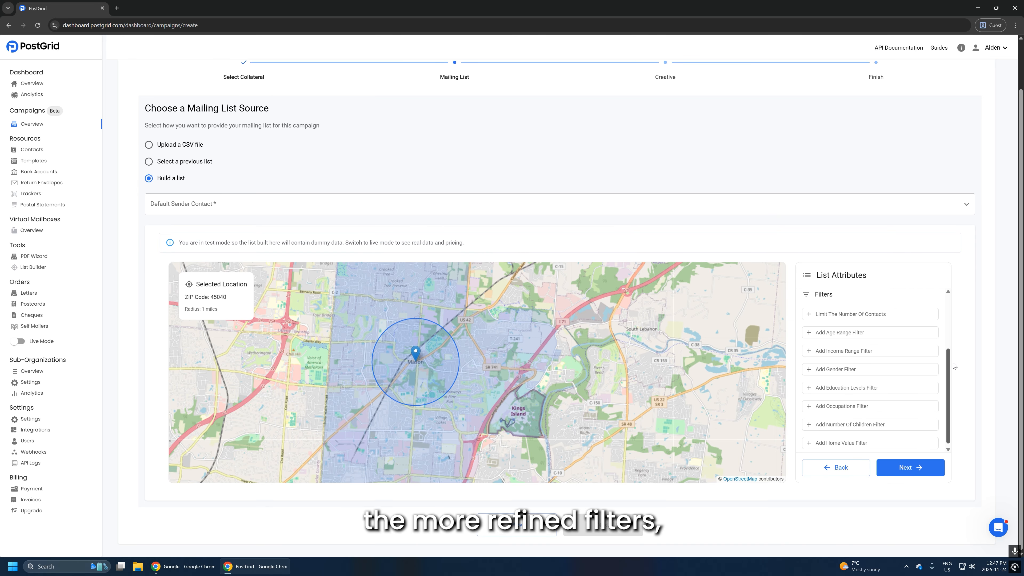
# - Add Limit, Age Range, Income, Gender, Education and Occupations filters to the list
pyautogui.click(840, 314)
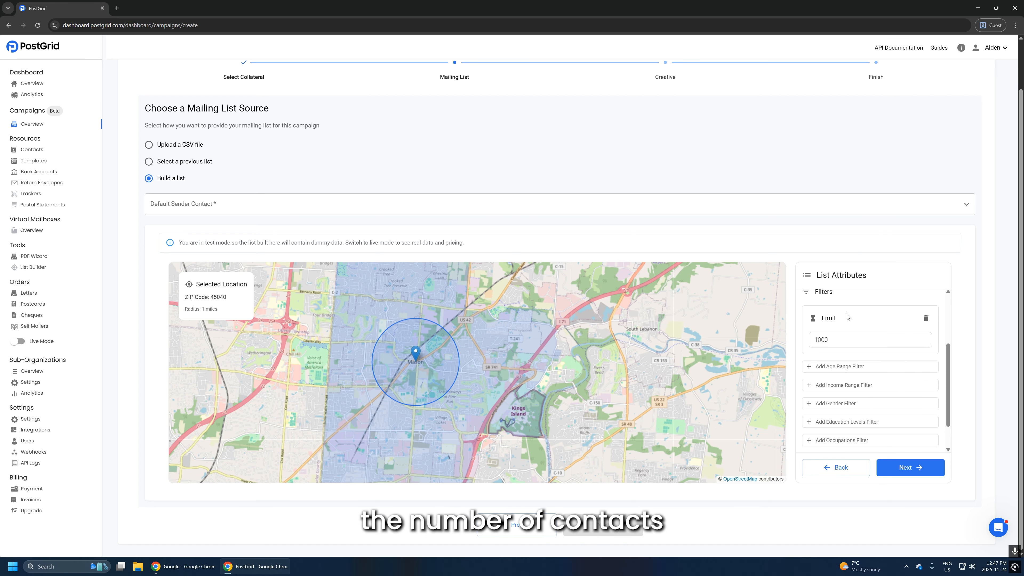
pyautogui.click(840, 366)
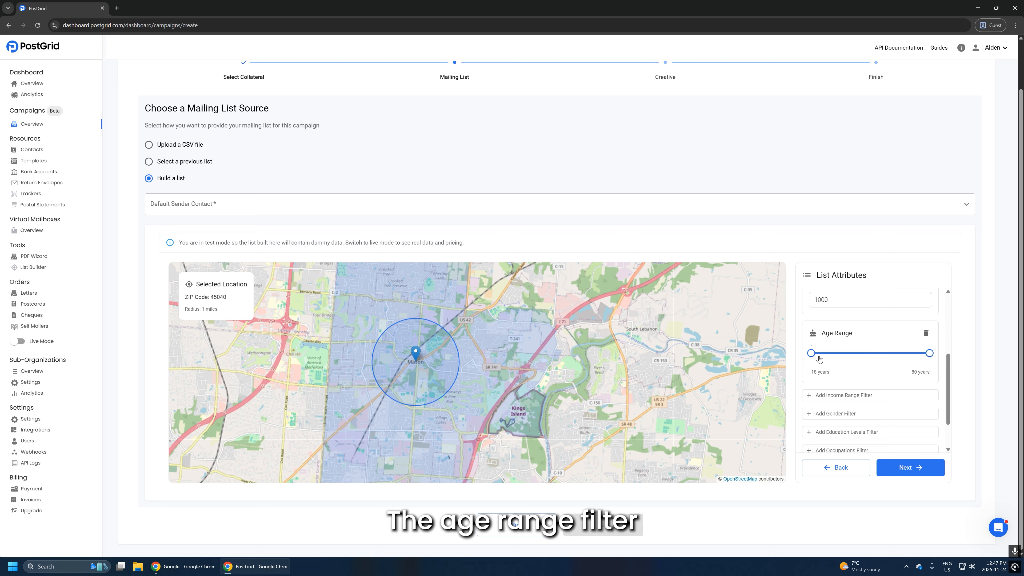
pyautogui.click(843, 395)
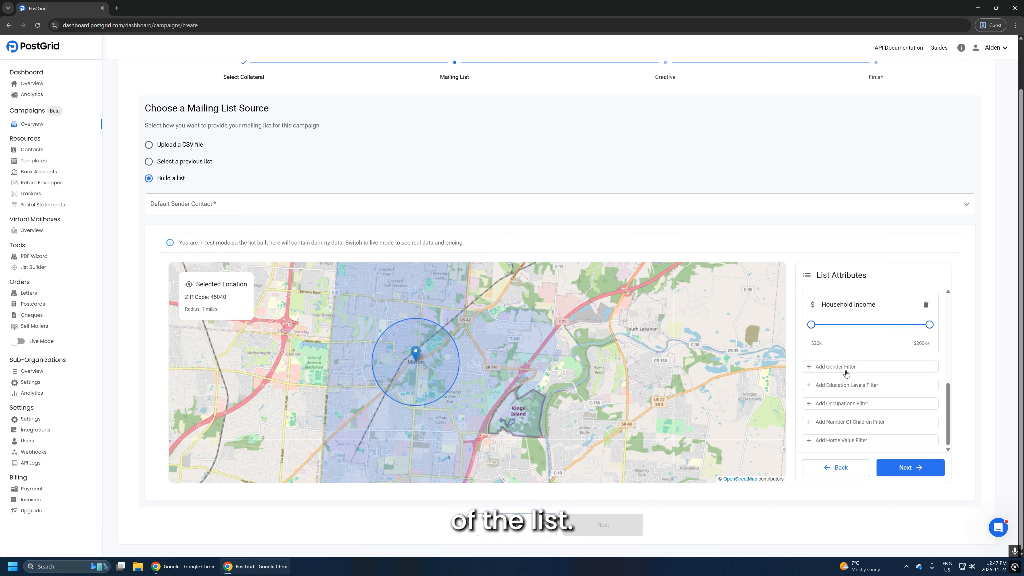
pyautogui.click(858, 366)
pyautogui.click(842, 386)
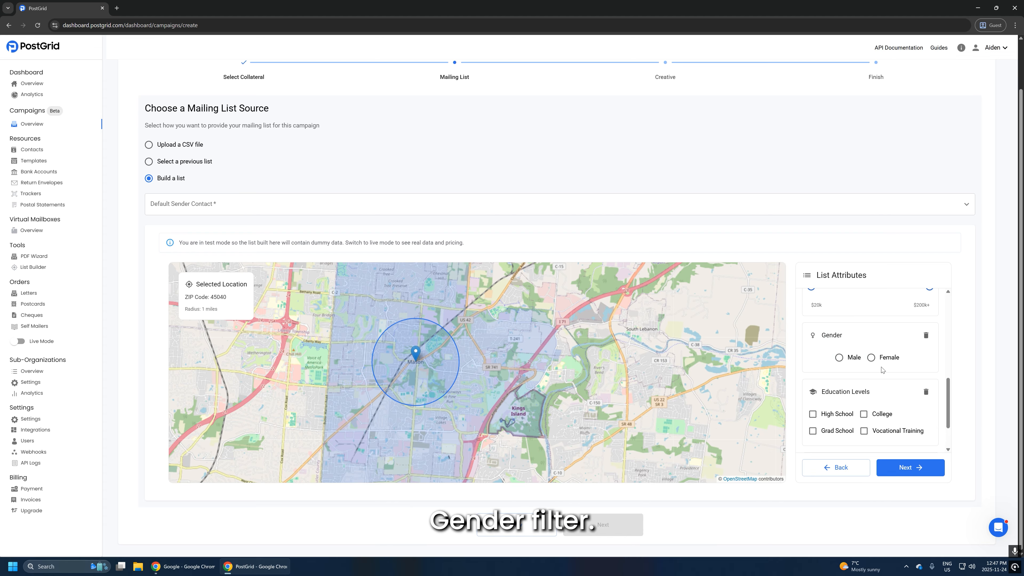
pyautogui.click(846, 406)
# - Add Number of Children and Home Value filters, then bring up the list's Quote Summary
pyautogui.scroll(-8, 859, 372)
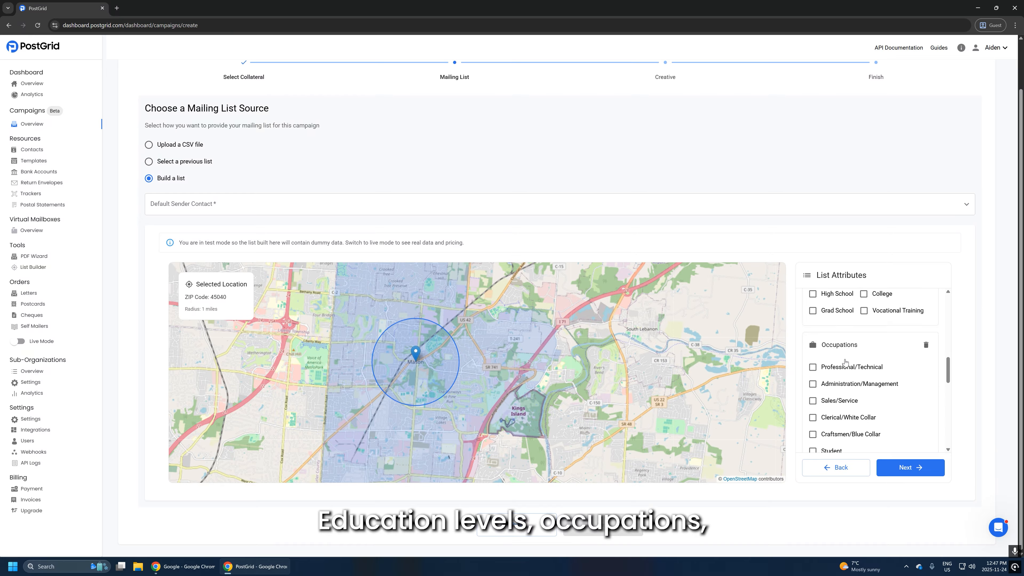
pyautogui.scroll(-3, 853, 375)
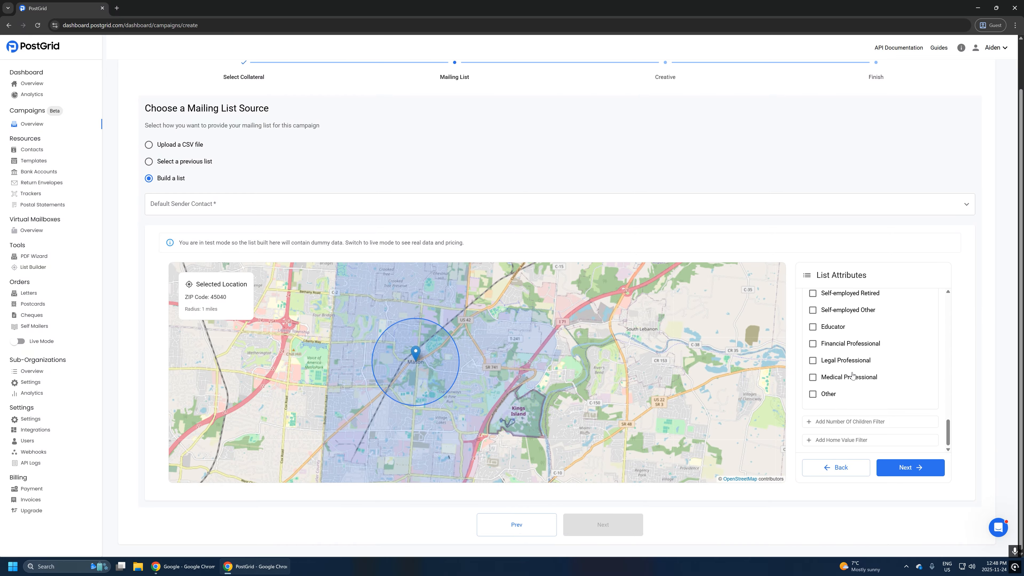
pyautogui.click(851, 419)
pyautogui.click(843, 444)
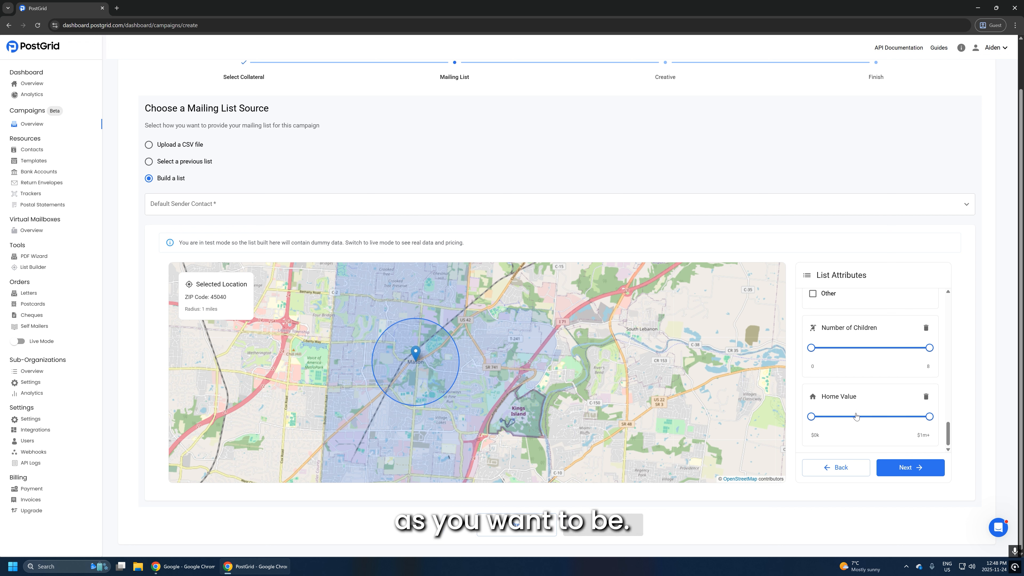
pyautogui.moveTo(950, 432)
pyautogui.mouseDown()
pyautogui.moveTo(949, 300)
pyautogui.moveTo(948, 434)
pyautogui.mouseUp()
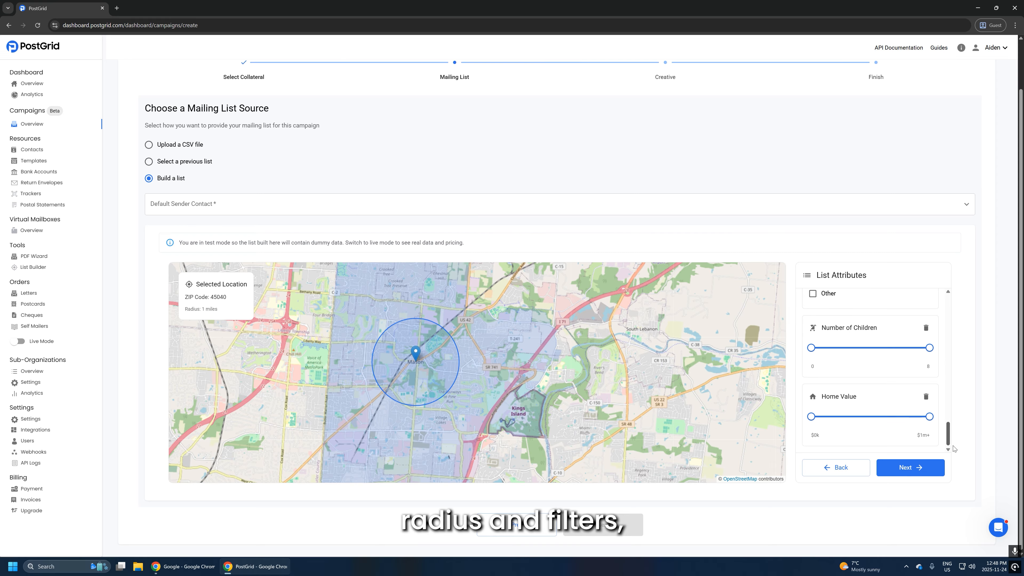
pyautogui.click(915, 472)
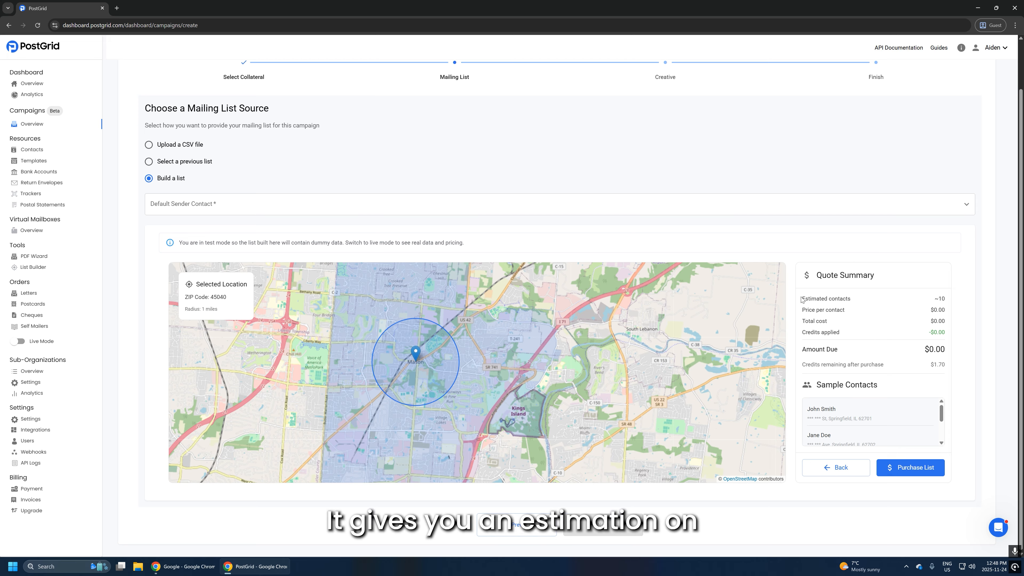
pyautogui.moveTo(802, 299); pyautogui.dragTo(949, 301)
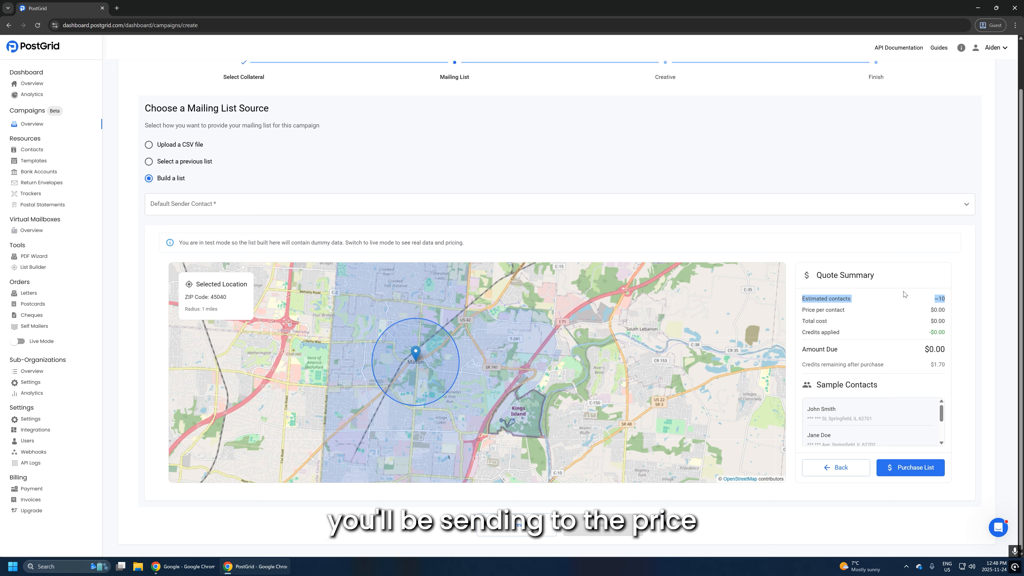
pyautogui.moveTo(802, 312); pyautogui.dragTo(950, 311)
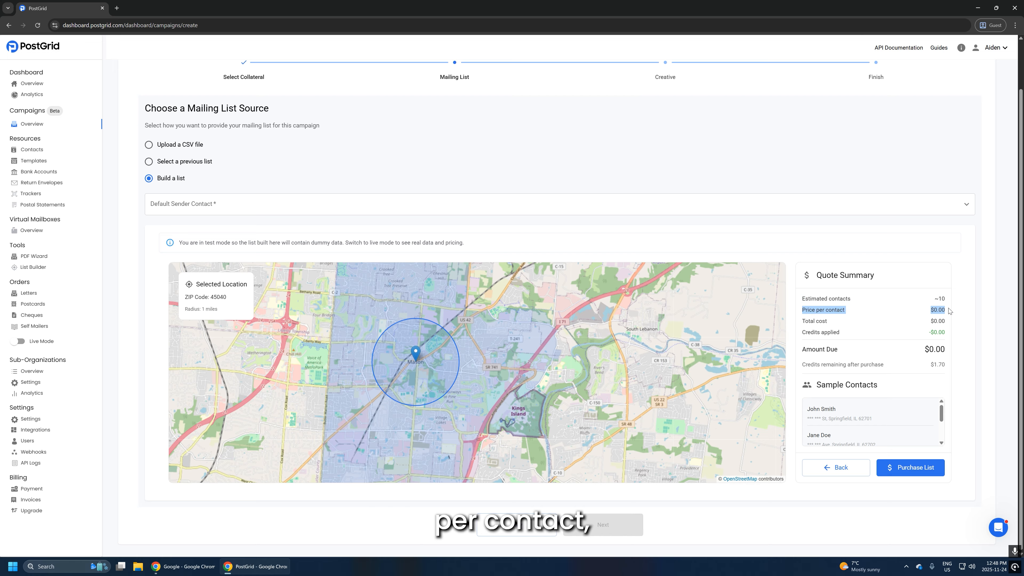
pyautogui.moveTo(805, 321); pyautogui.dragTo(896, 325)
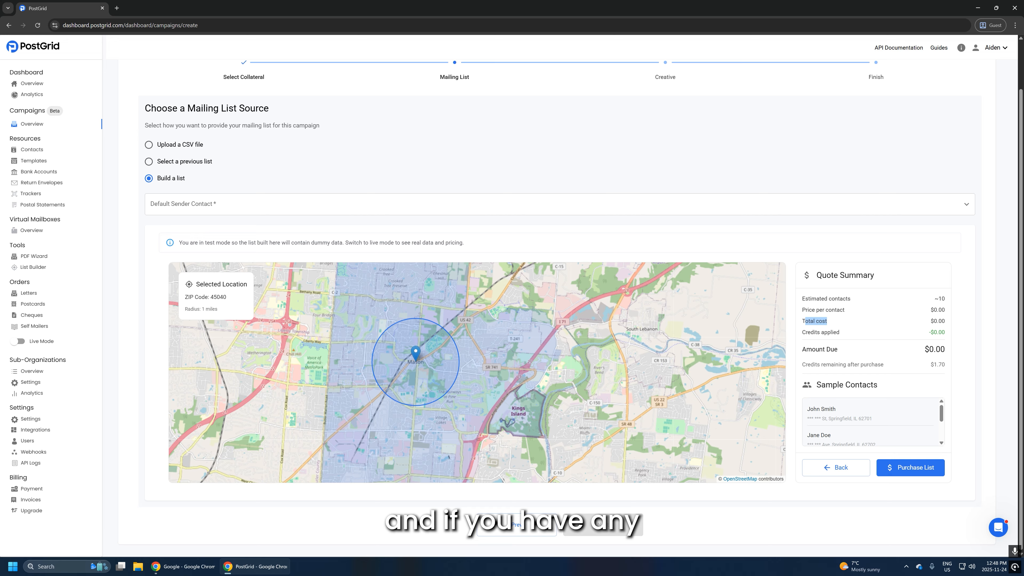
pyautogui.moveTo(801, 332); pyautogui.dragTo(939, 334)
pyautogui.moveTo(948, 351); pyautogui.dragTo(802, 350)
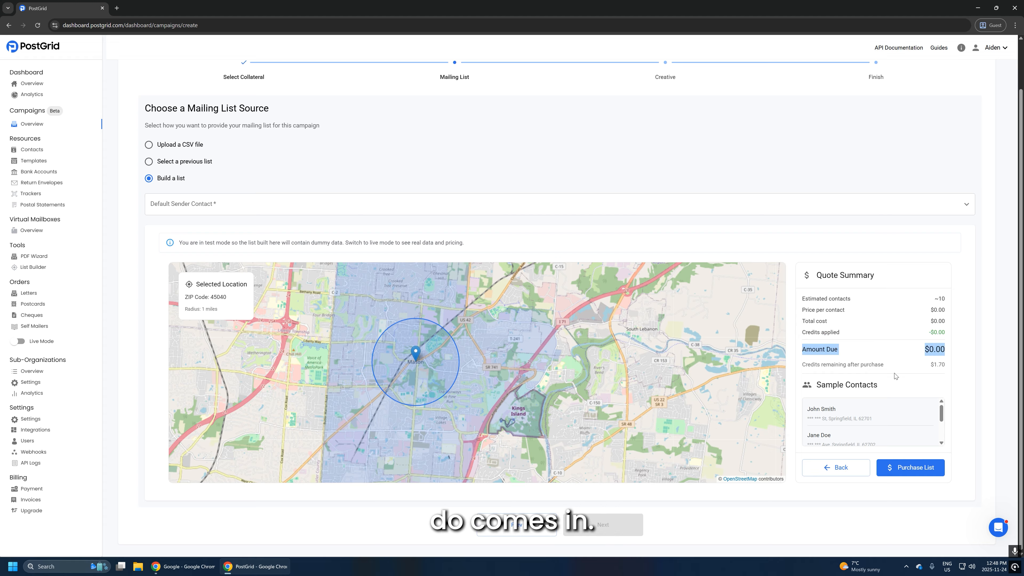
pyautogui.moveTo(942, 411)
pyautogui.mouseDown()
pyautogui.moveTo(942, 428)
pyautogui.moveTo(942, 407)
pyautogui.mouseUp()
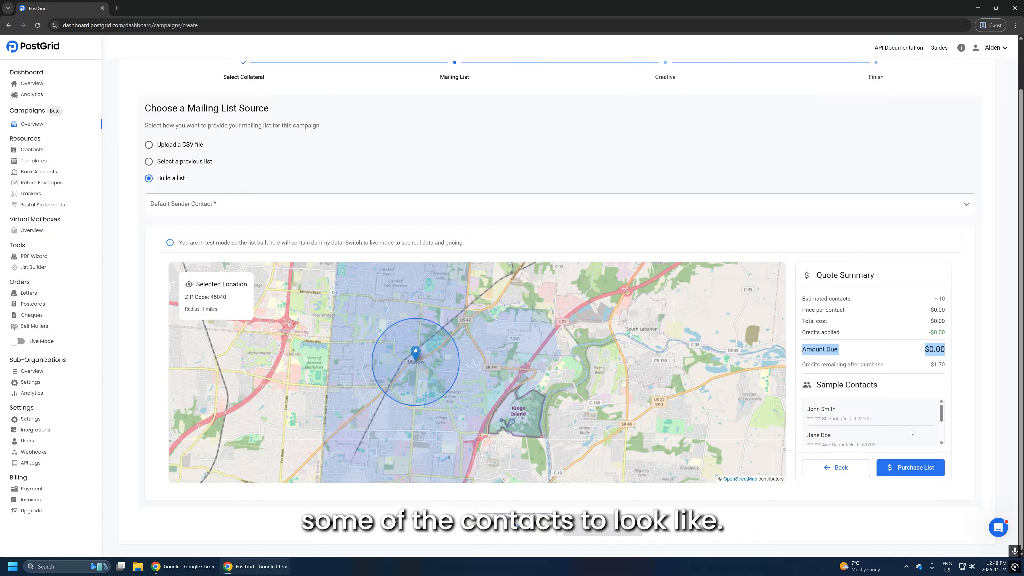
# - Purchase the quoted 10-contact Mason list 'Unique Name 123'
pyautogui.click(911, 469)
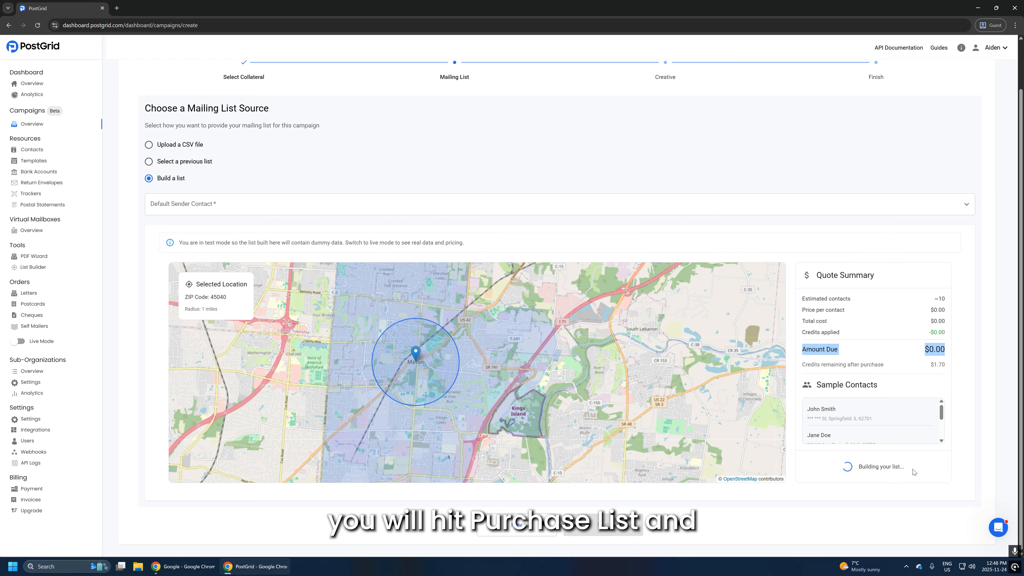